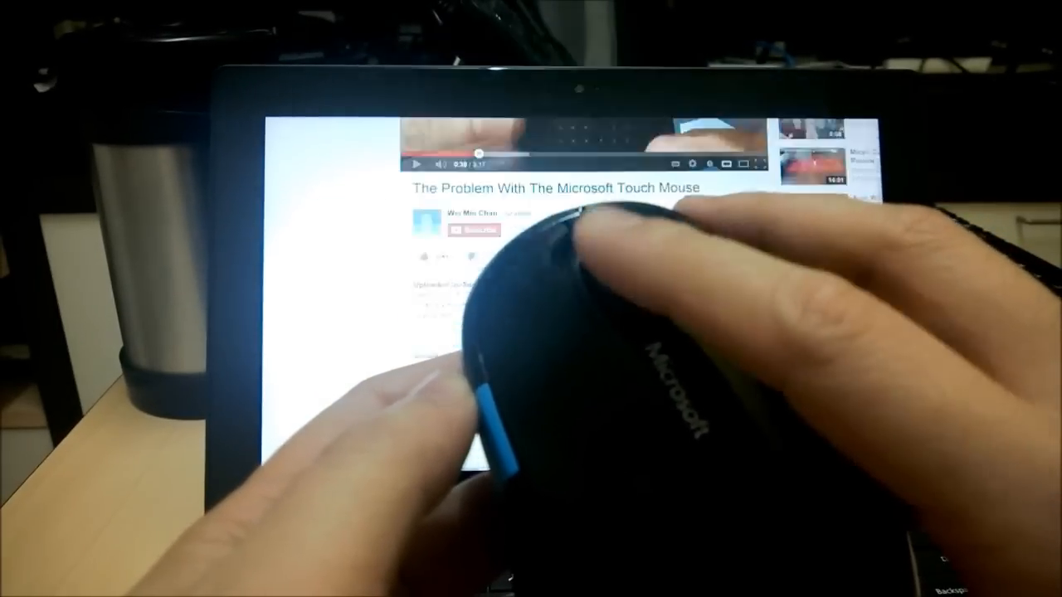
pyautogui.scroll(-5, 531, 249)
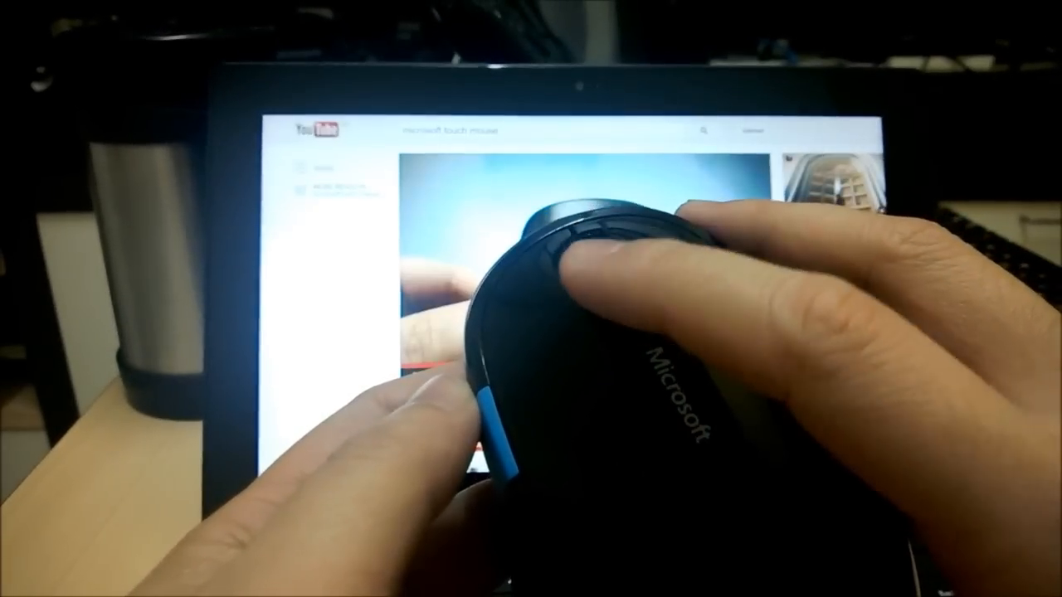
pyautogui.hscroll(3, 531, 249)
pyautogui.hscroll(-3, 531, 249)
pyautogui.hscroll(3, 531, 249)
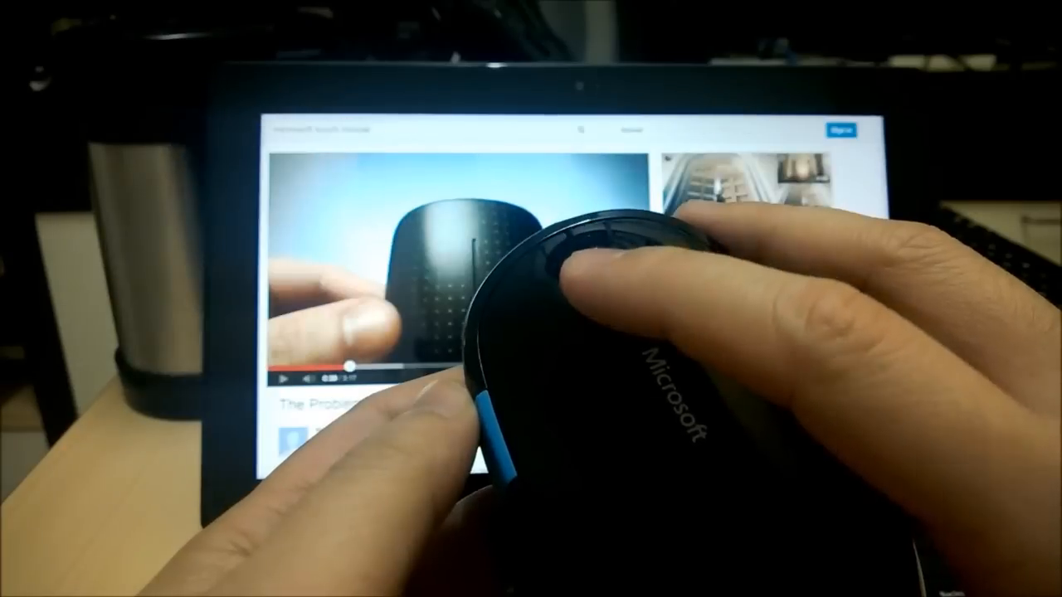
pyautogui.hscroll(-3, 531, 249)
pyautogui.hscroll(3, 531, 249)
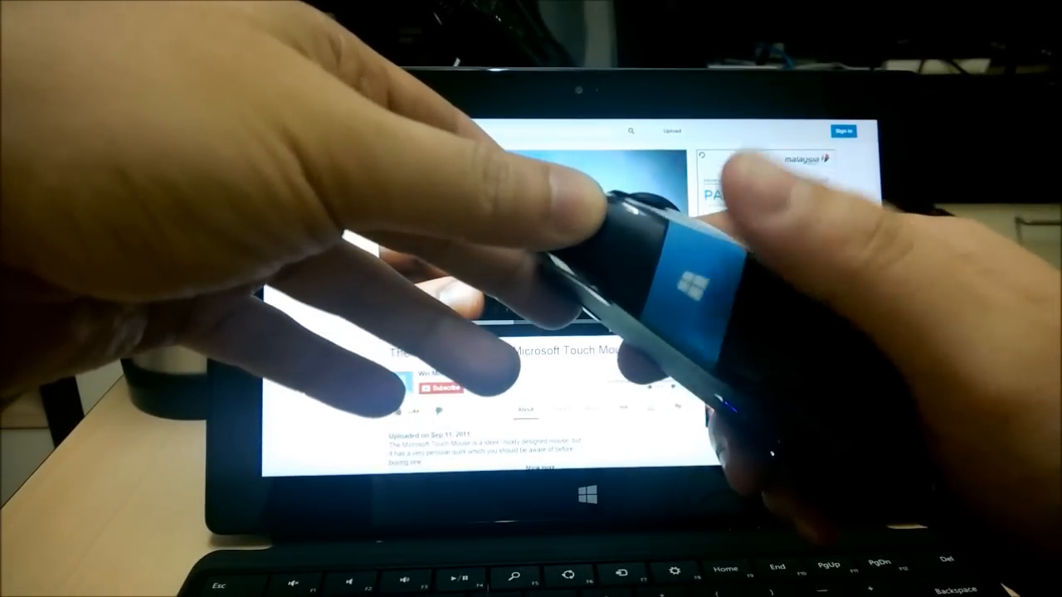
# - Toggle between the Start screen and the video, then bring up the Marauderz Stuff blog on the desktop
pyautogui.press('super')
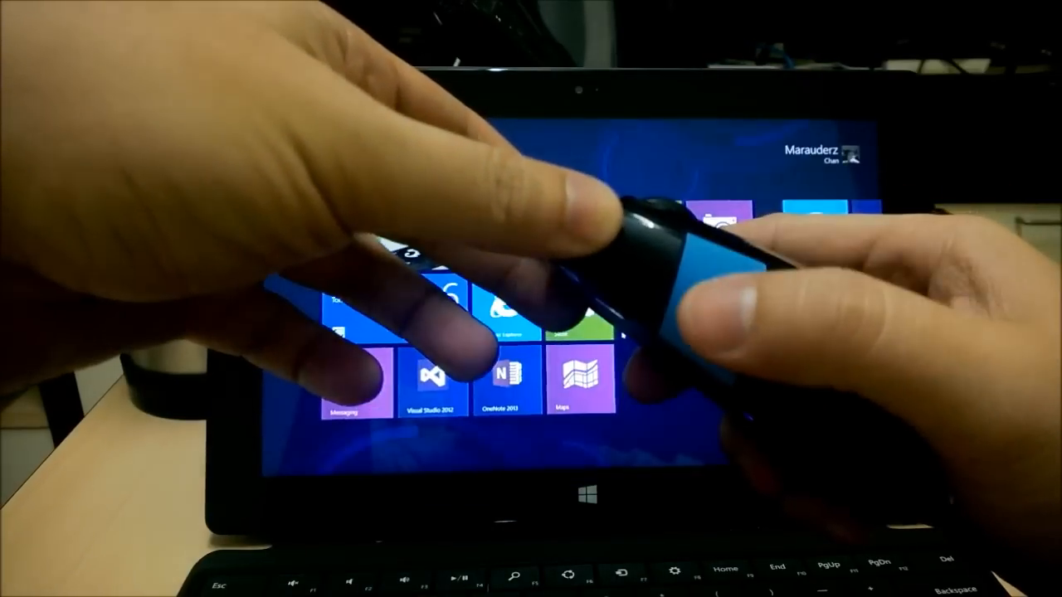
pyautogui.press('super')
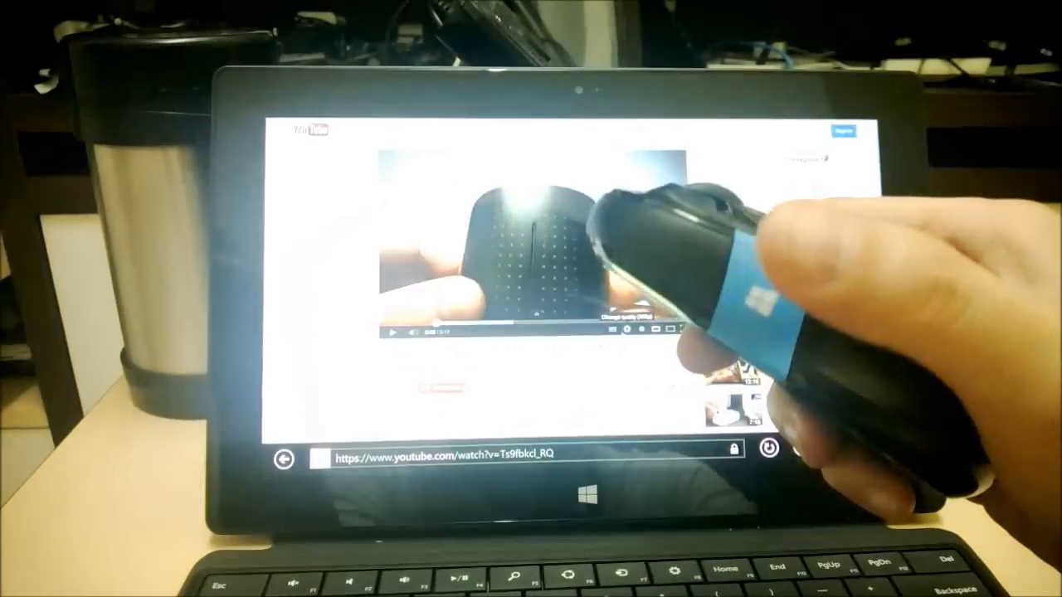
pyautogui.press('super')
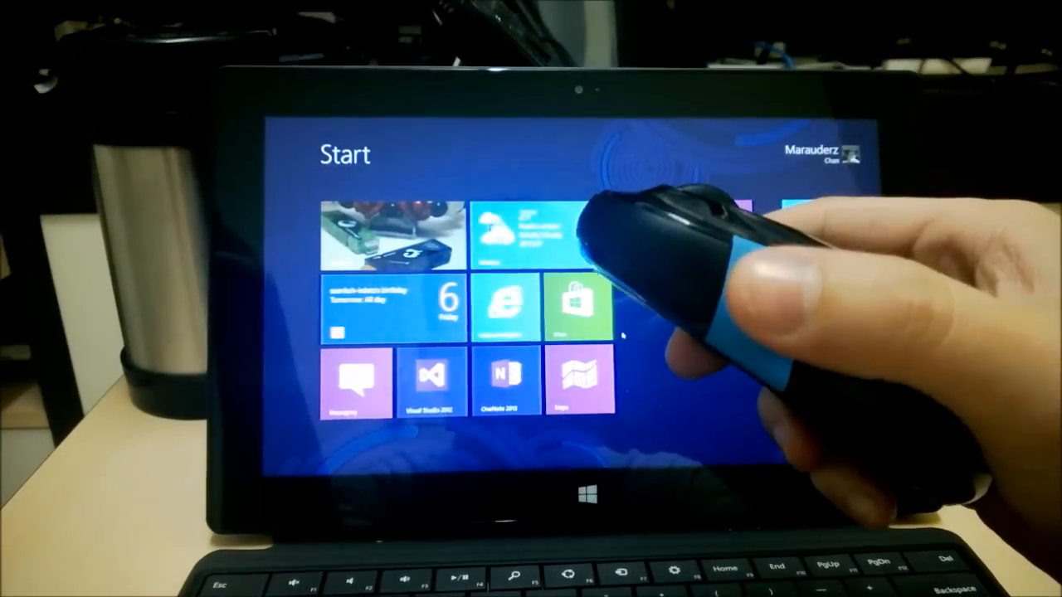
pyautogui.press('super')
pyautogui.press('super')
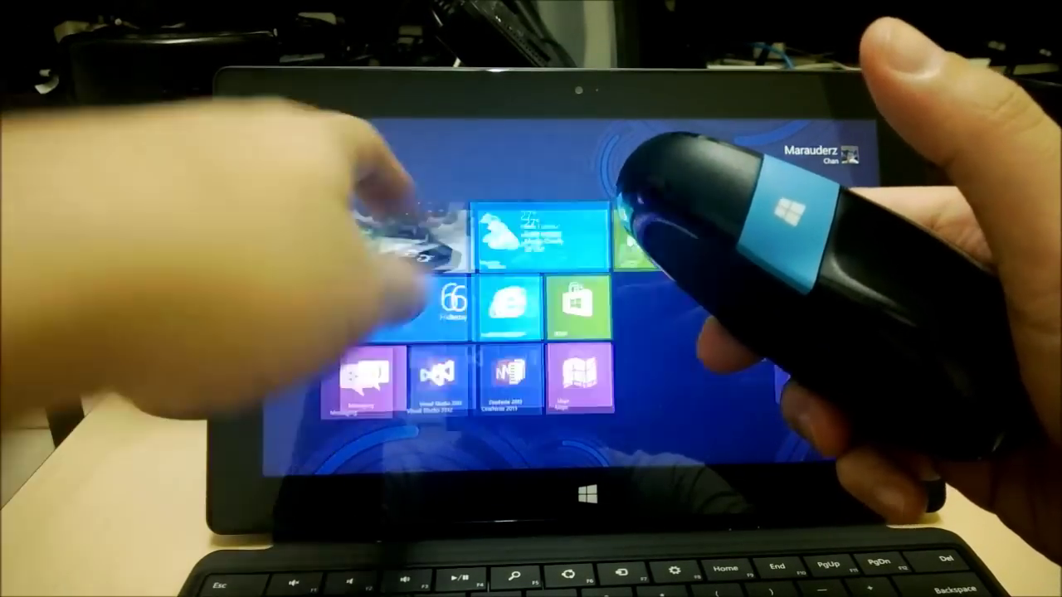
pyautogui.click(398, 249)
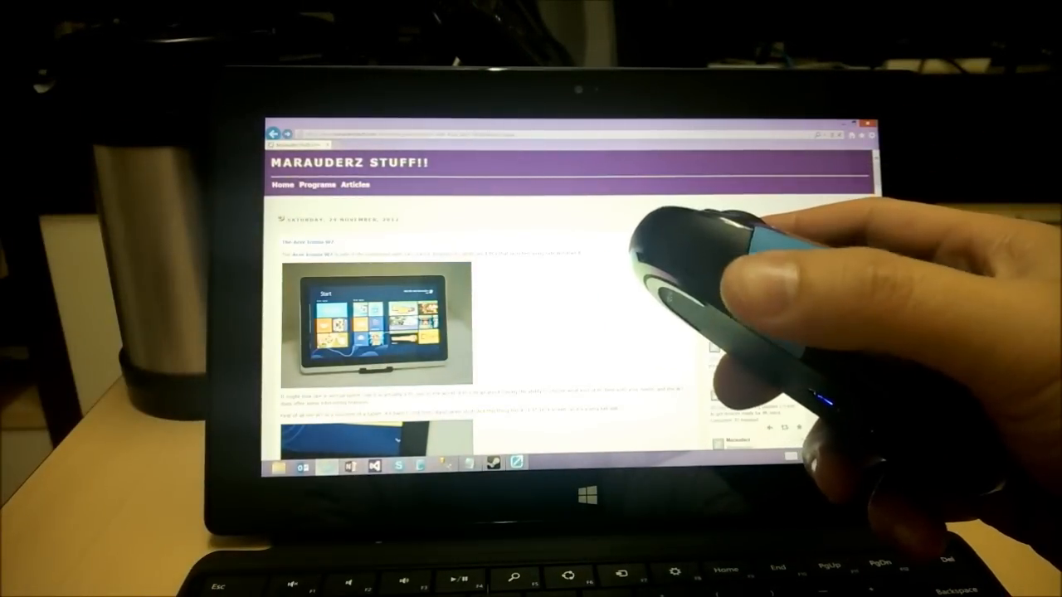
# - Navigate back and forward through the blog's posts with Alt+Left / Alt+Right
pyautogui.hotkey('alt', 'Left')
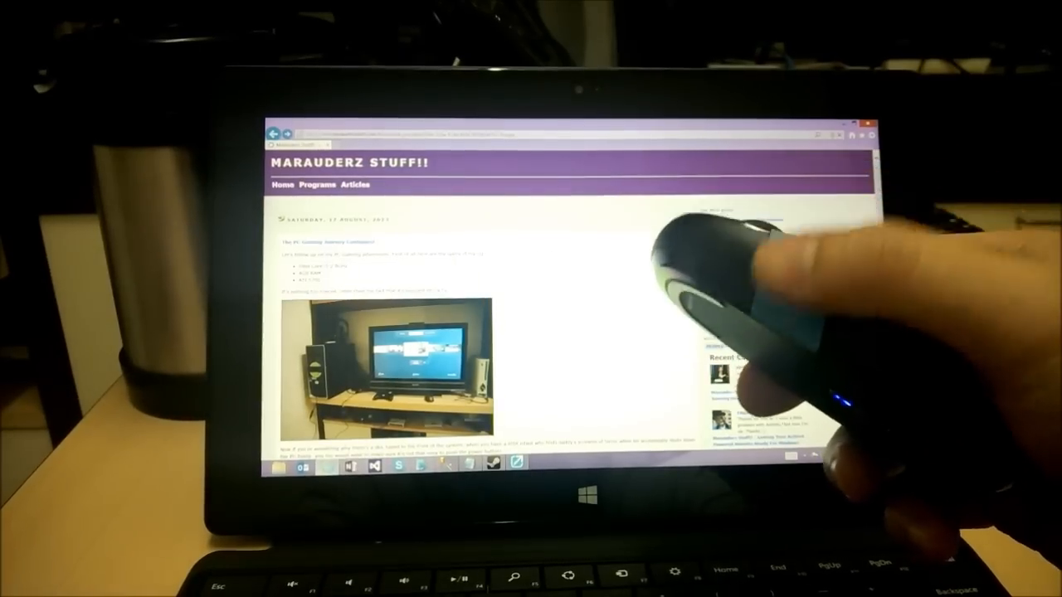
pyautogui.hotkey('alt', 'Left')
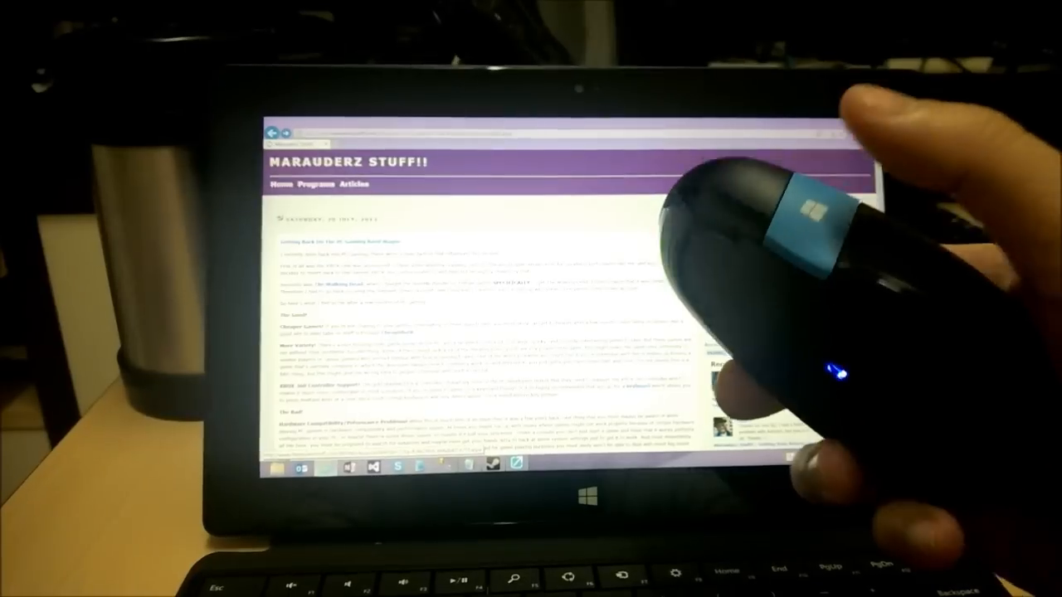
pyautogui.hotkey('alt', 'Right')
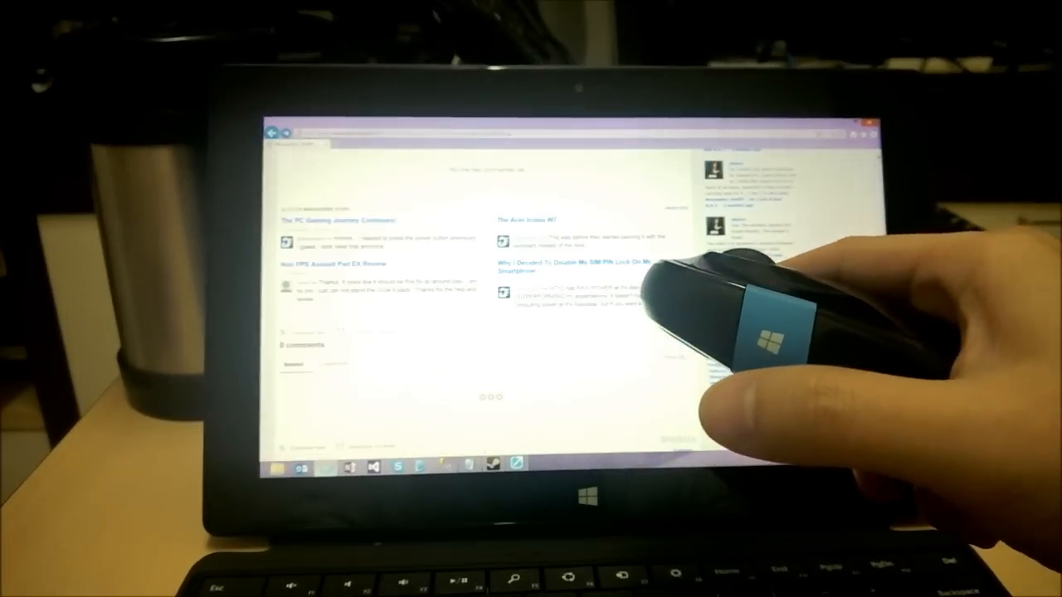
# - Snap Internet Explorer to the right half beside Mouse and Keyboard Center
pyautogui.press('super+Tab')
pyautogui.press('super+Tab')
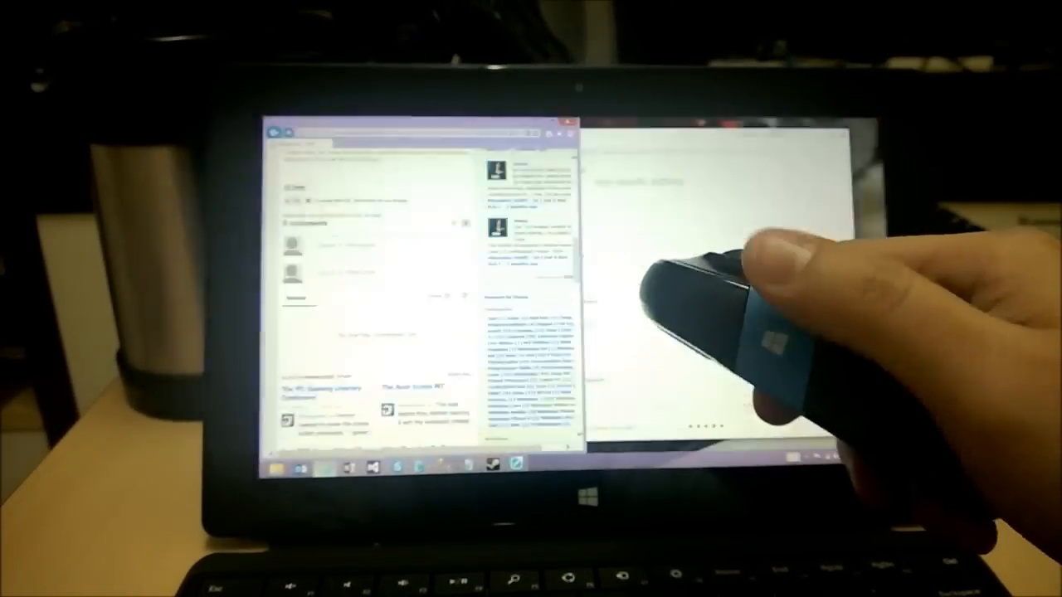
pyautogui.press('super+Right')
pyautogui.press('super+Right')
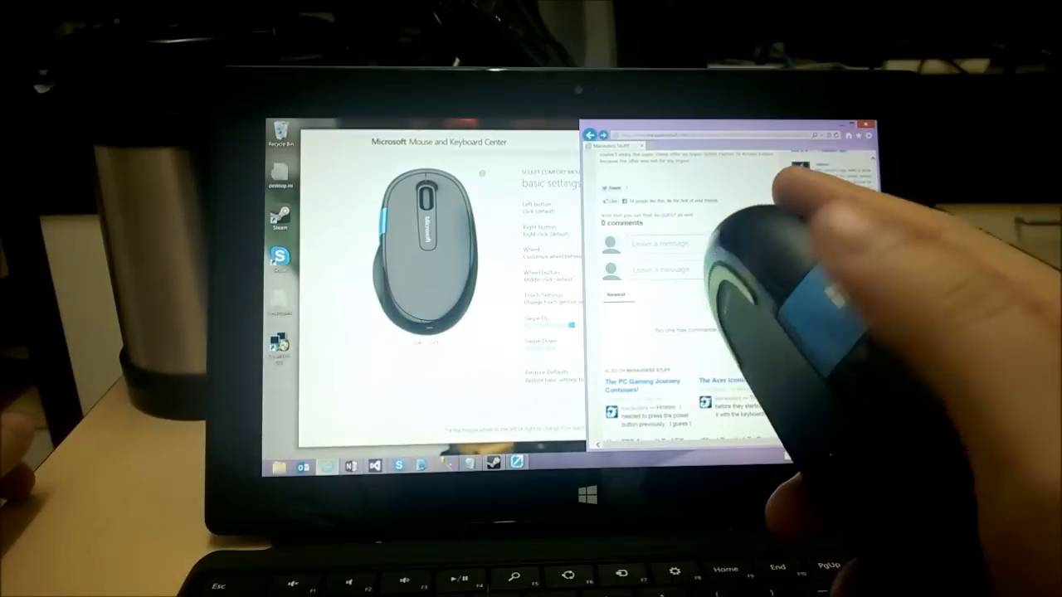
# - Swap the snapped apps until the mouse's basic settings sit in the right pane
pyautogui.press('super+Tab')
pyautogui.press('super+Tab')
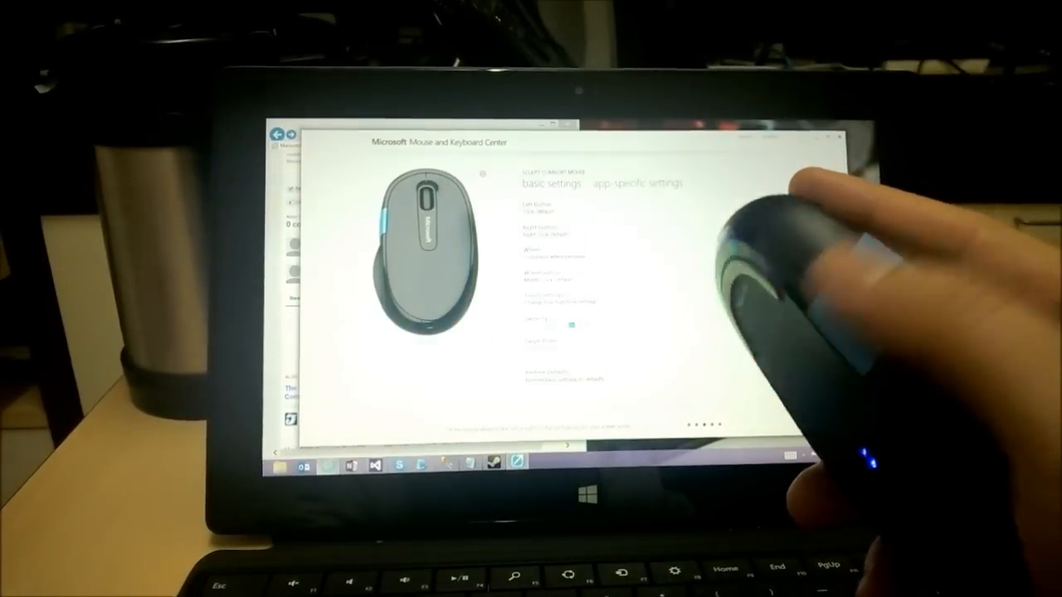
pyautogui.press('super+Tab')
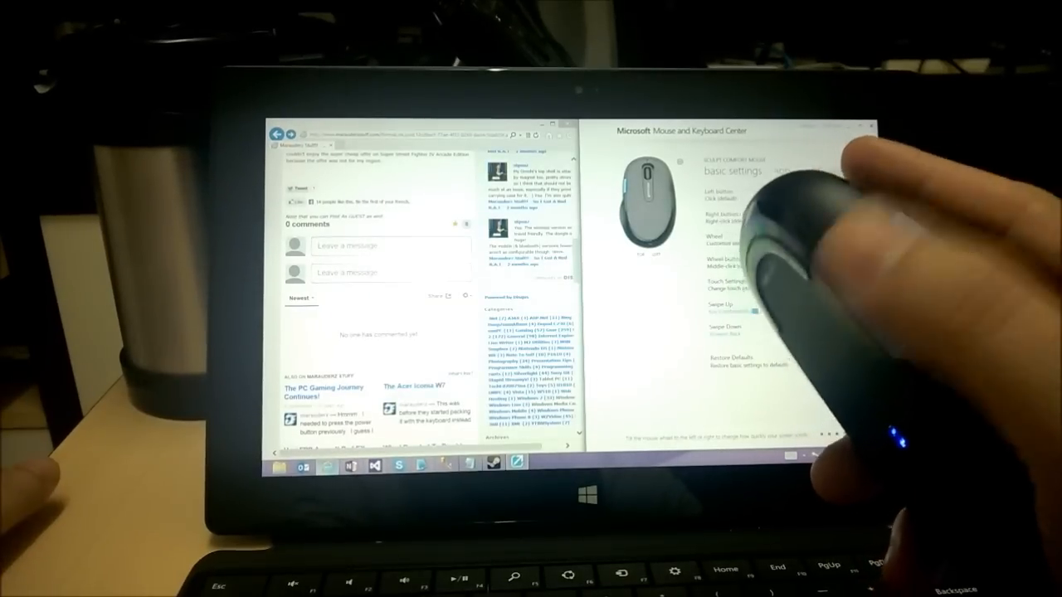
pyautogui.press('super+Tab')
pyautogui.press('super+Tab')
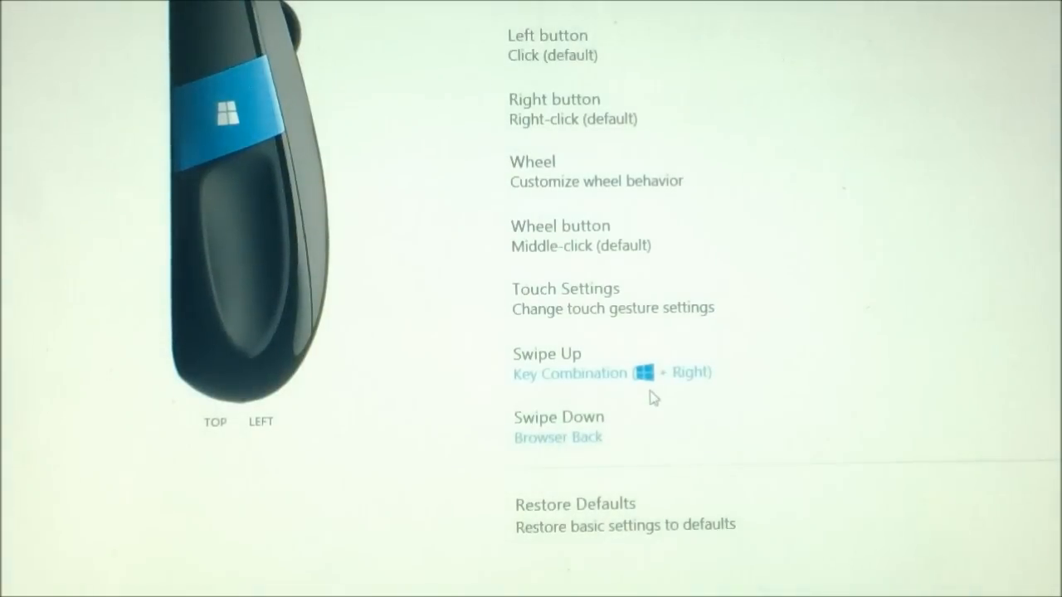
# - Show the Swipe Up gesture's command choices, with Windows + Right still selected
pyautogui.click(547, 363)
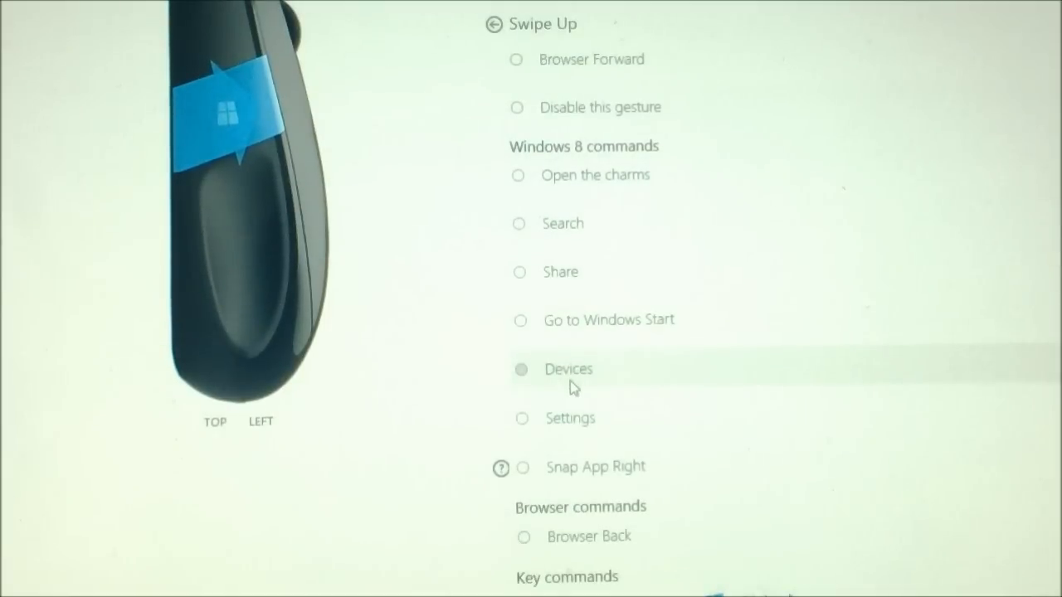
pyautogui.scroll(-1, 581, 383)
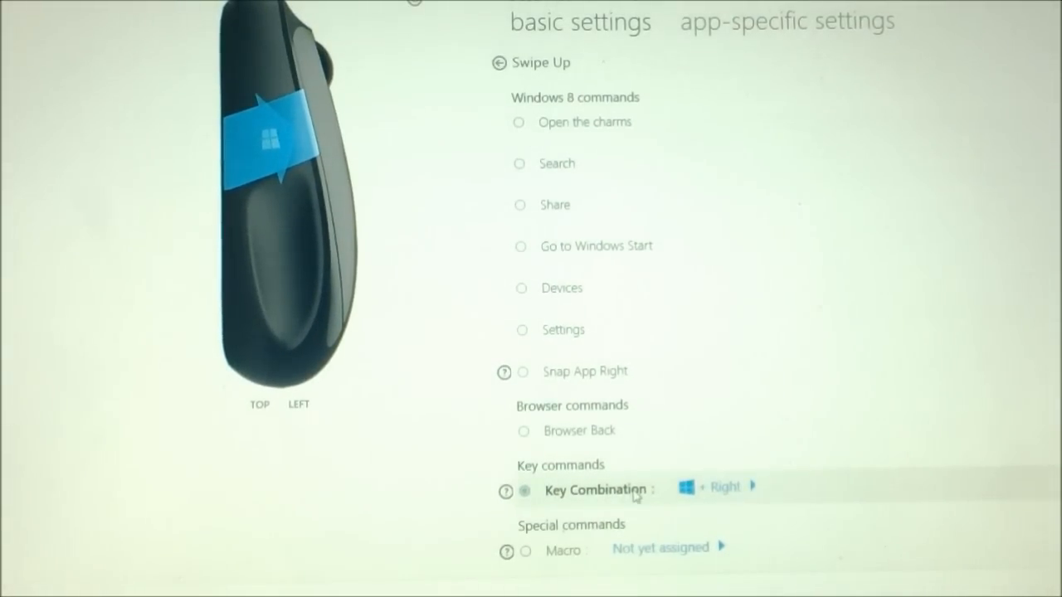
# - Create a new macro pressing J then H from the Swipe Up Macro option
pyautogui.click(621, 551)
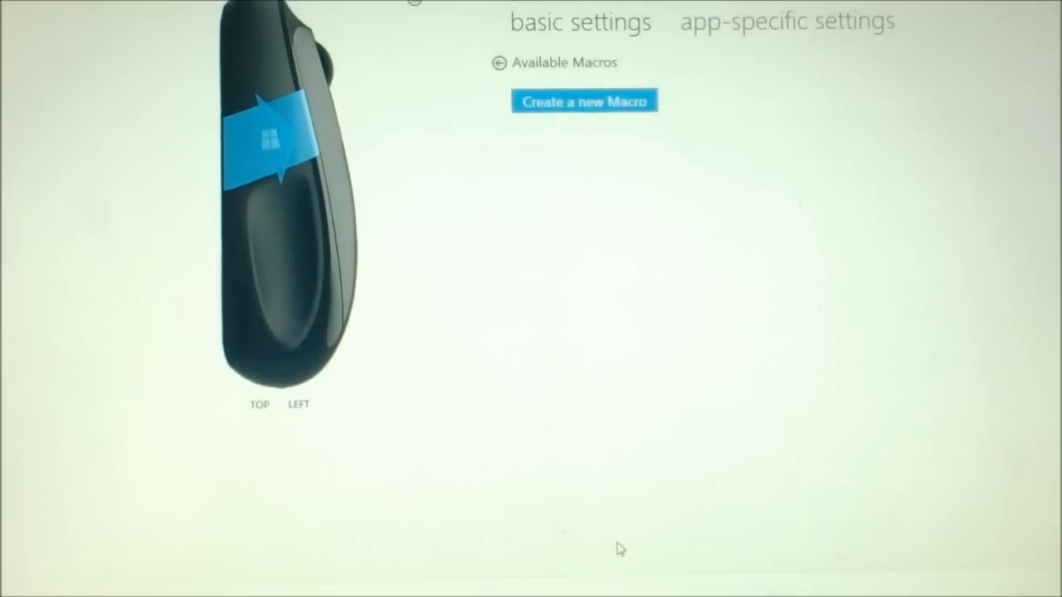
pyautogui.click(628, 98)
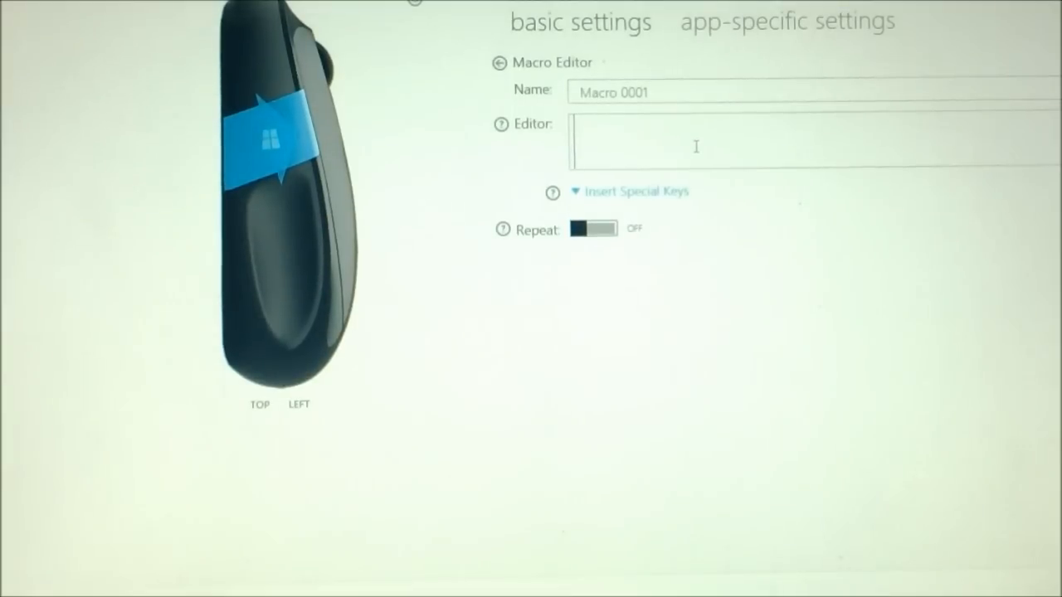
pyautogui.write('jh')
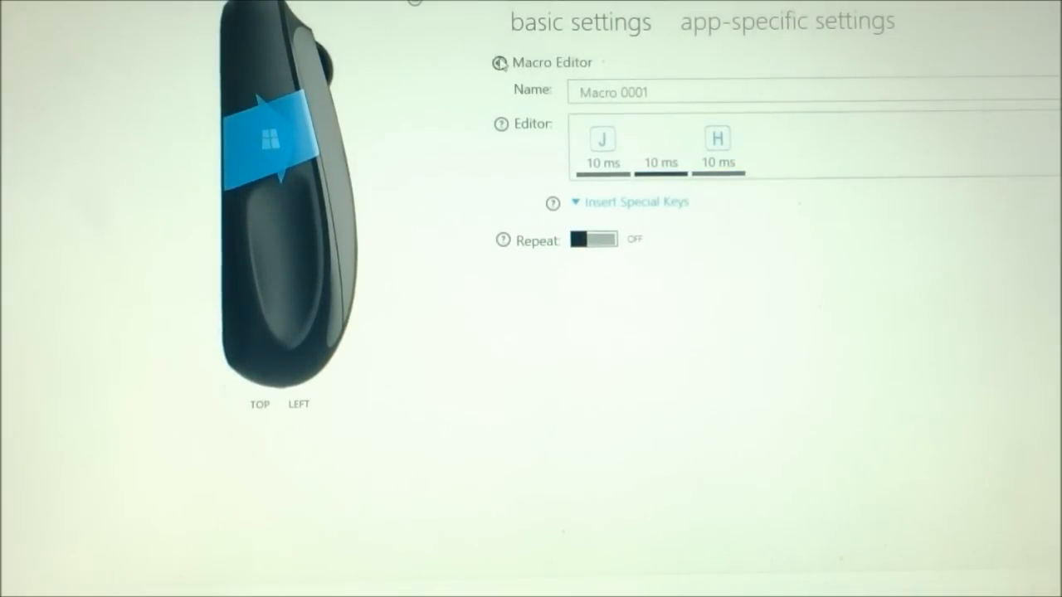
pyautogui.click(499, 63)
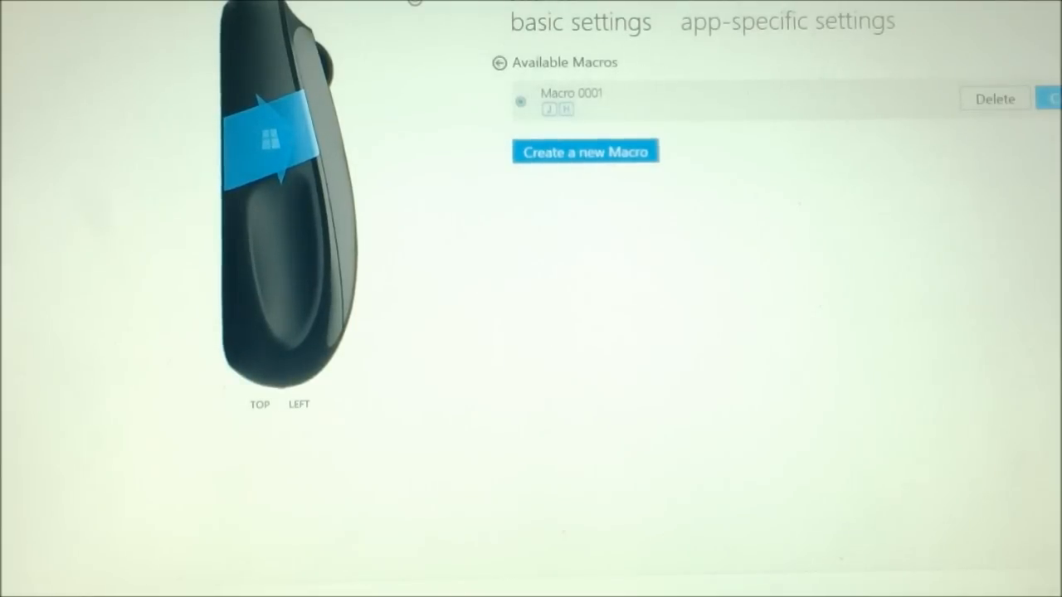
# - Leave Swipe Up mapped to Macro and return to the basic settings overview
pyautogui.click(995, 99)
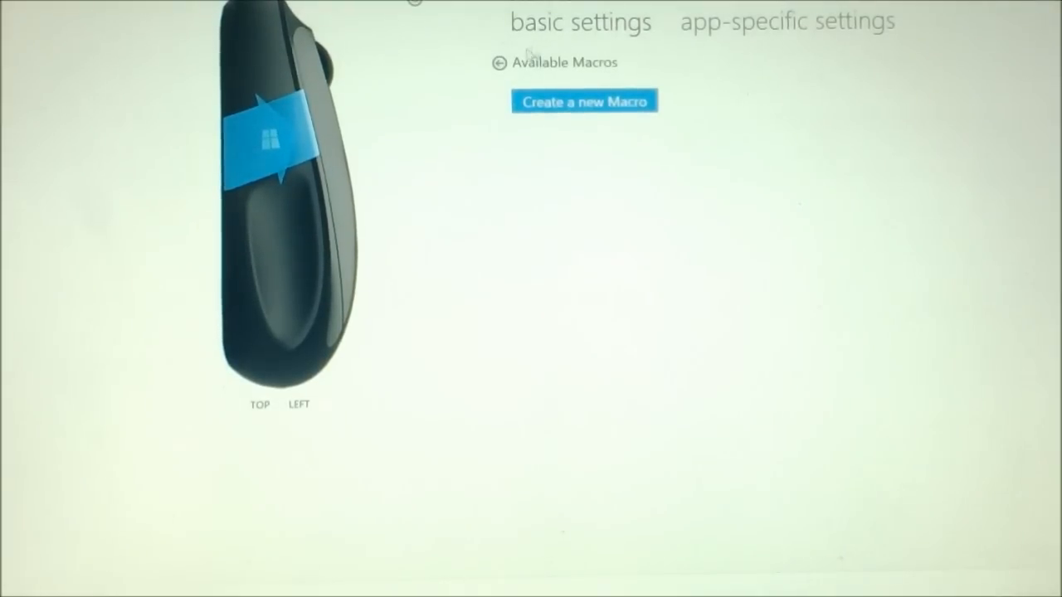
pyautogui.click(500, 63)
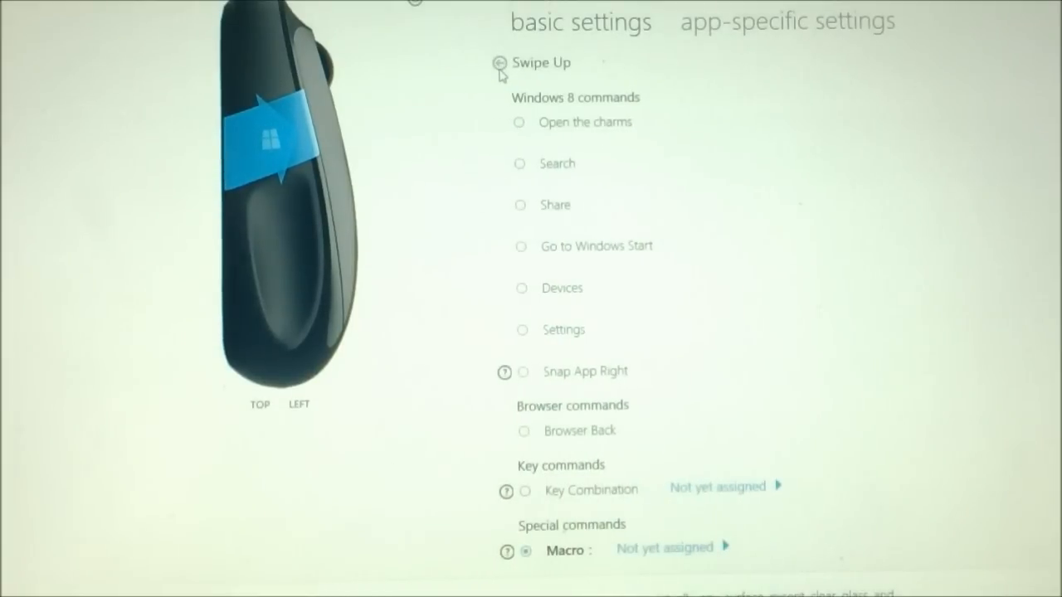
pyautogui.click(500, 63)
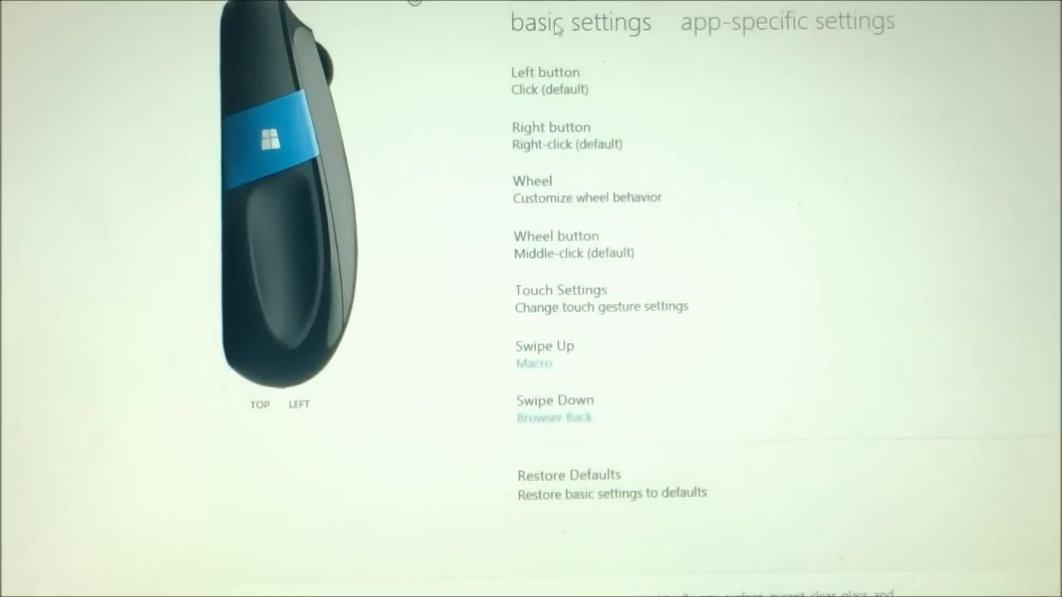